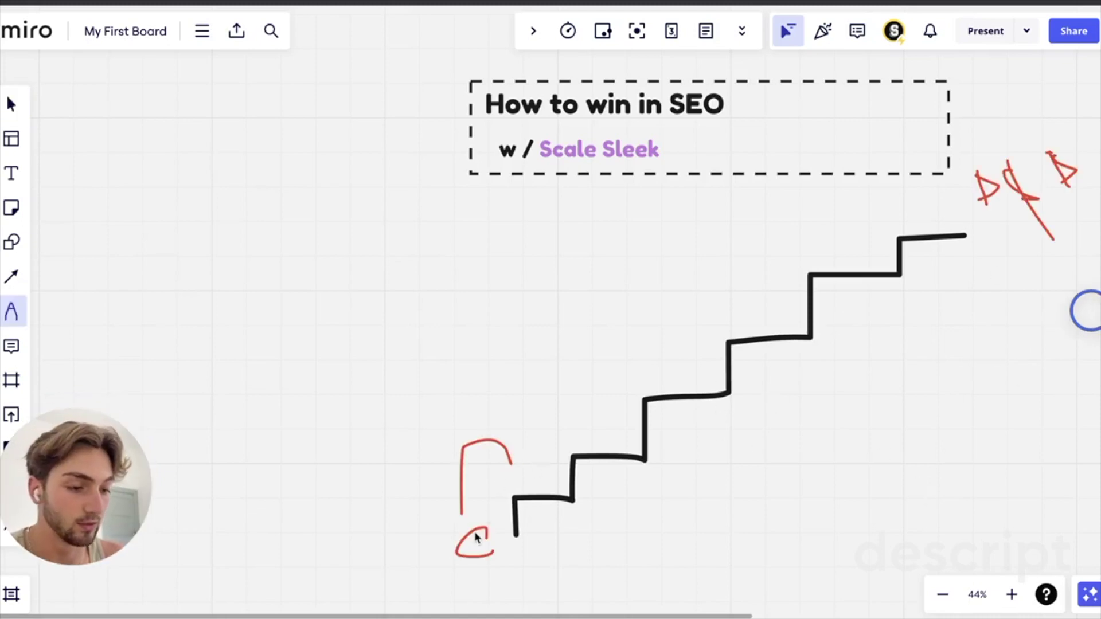
Step: Draw red arrowed arcs from step to step up to the top, plus a red ellipse above
left_click_drag(476, 538, 486, 531)
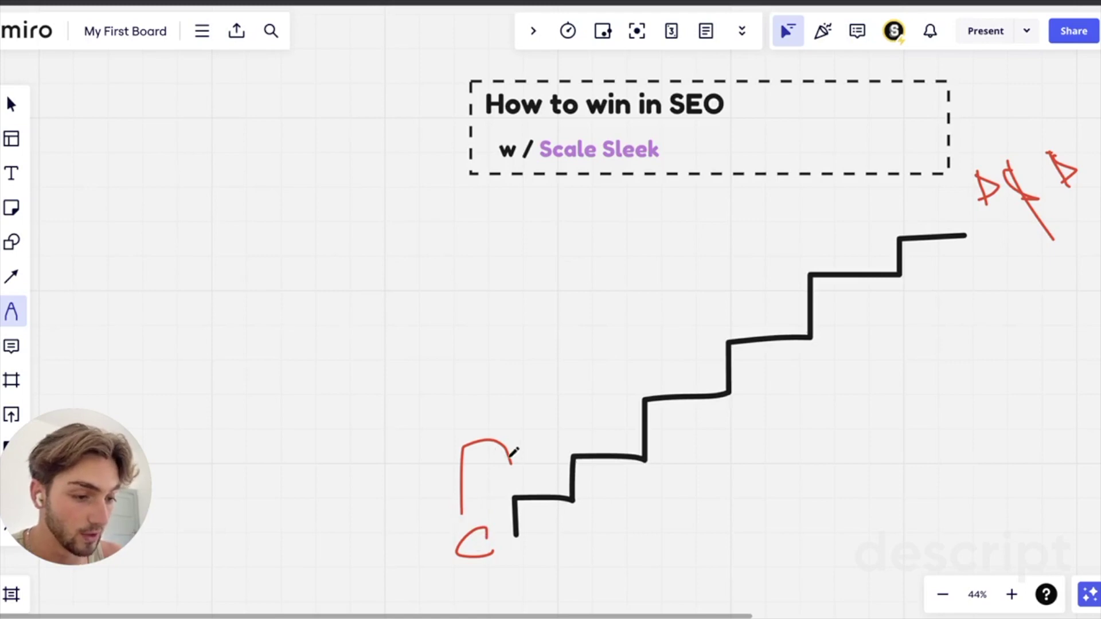
mouse_move(515, 453)
left_mouse_down()
mouse_move(521, 469)
mouse_move(517, 460)
mouse_move(607, 377)
left_mouse_up()
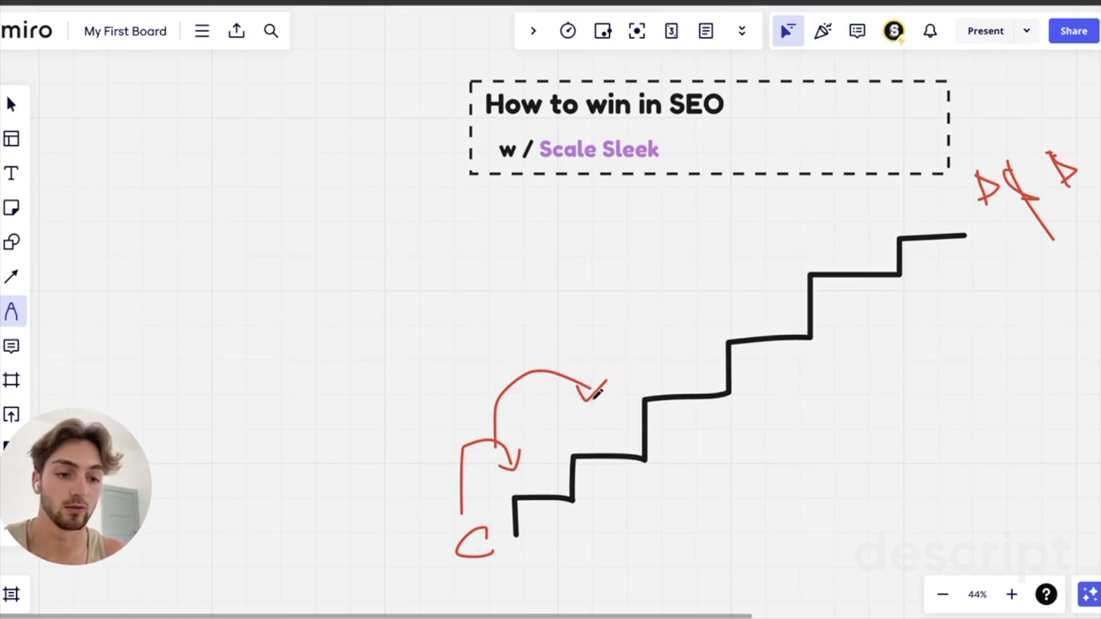
mouse_move(566, 379)
left_mouse_down()
mouse_move(649, 329)
mouse_move(658, 306)
mouse_move(736, 274)
left_mouse_up()
left_click_drag(735, 273, 723, 283)
mouse_move(503, 207)
left_mouse_down()
mouse_move(491, 211)
mouse_move(516, 216)
left_mouse_up()
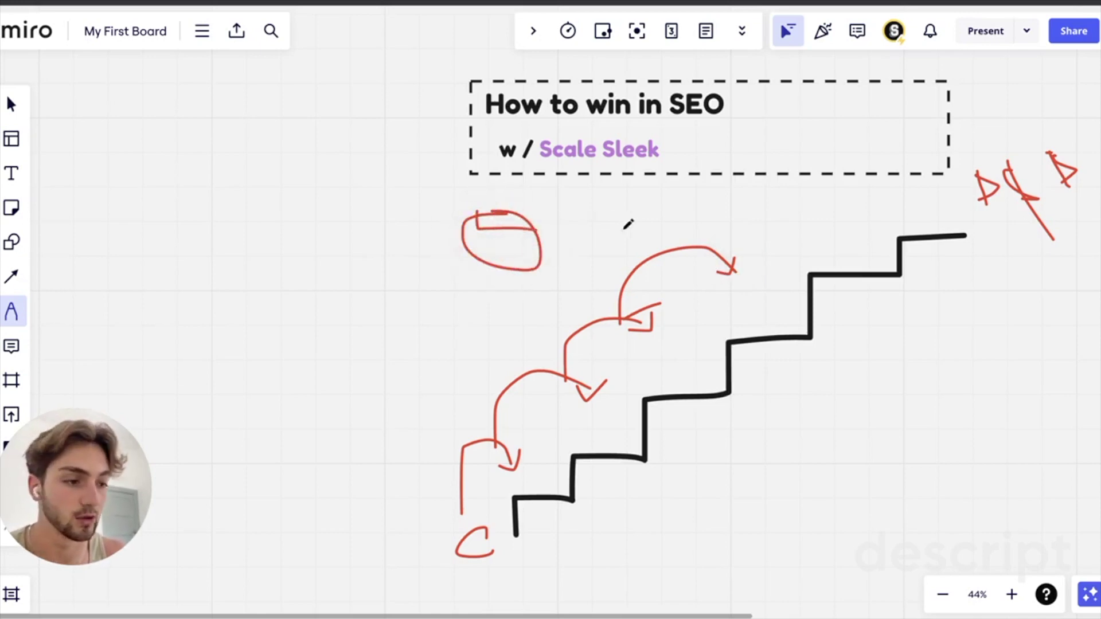
mouse_move(709, 250)
left_mouse_down()
mouse_move(813, 232)
mouse_move(830, 216)
left_mouse_up()
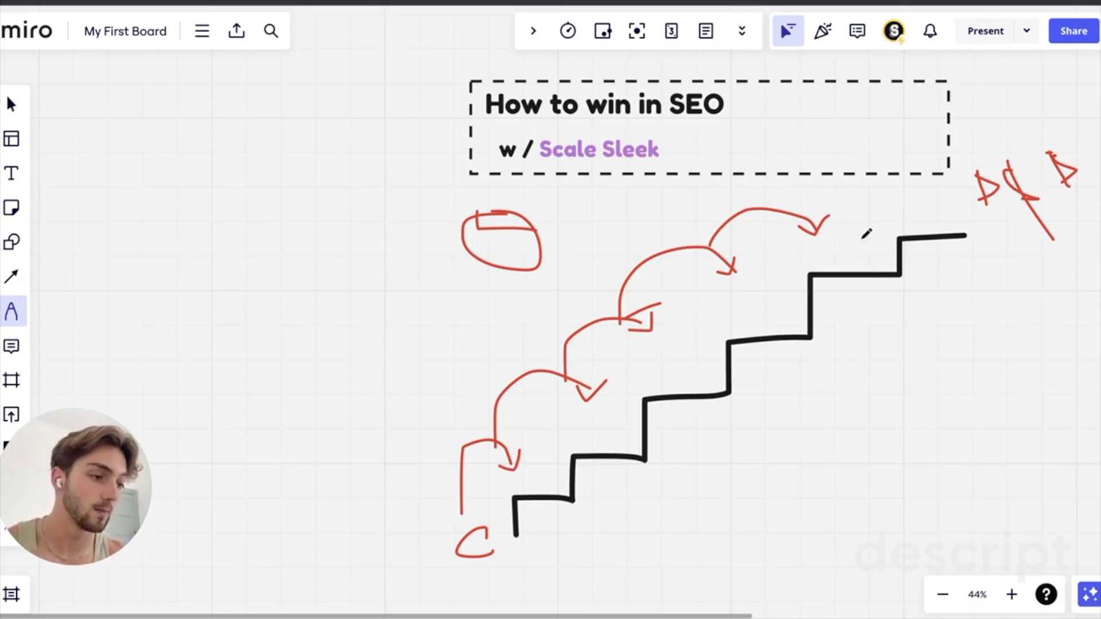
mouse_move(795, 210)
left_mouse_down()
mouse_move(913, 219)
mouse_move(938, 199)
mouse_move(942, 216)
mouse_move(989, 226)
left_mouse_up()
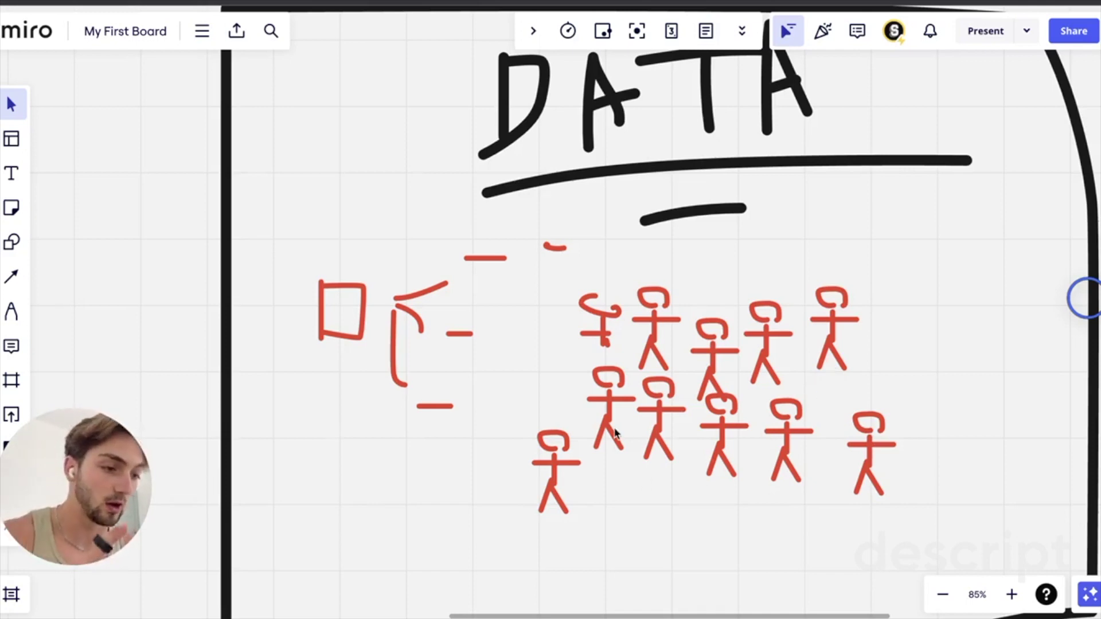
scroll(778, 421, "up", 2)
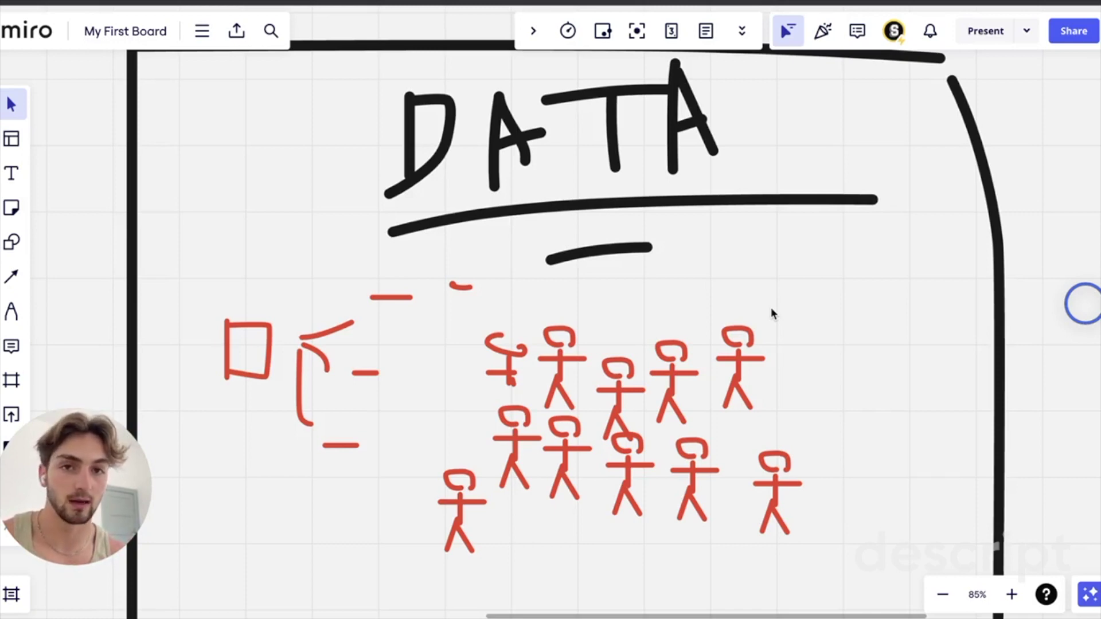
scroll(701, 327, "down", 8)
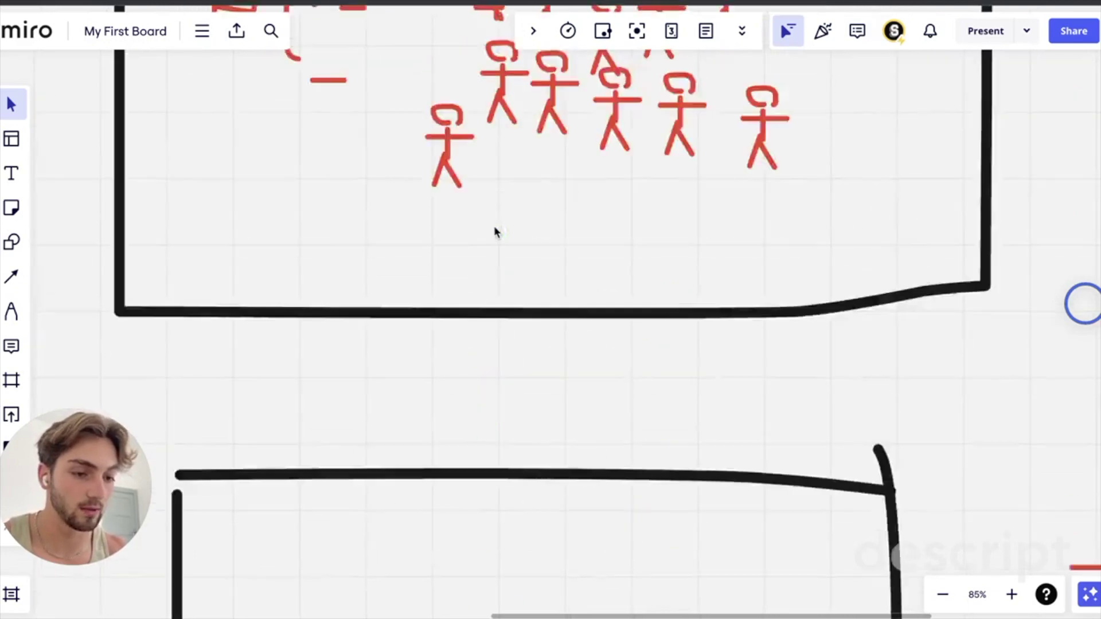
scroll(564, 185, "up", 8)
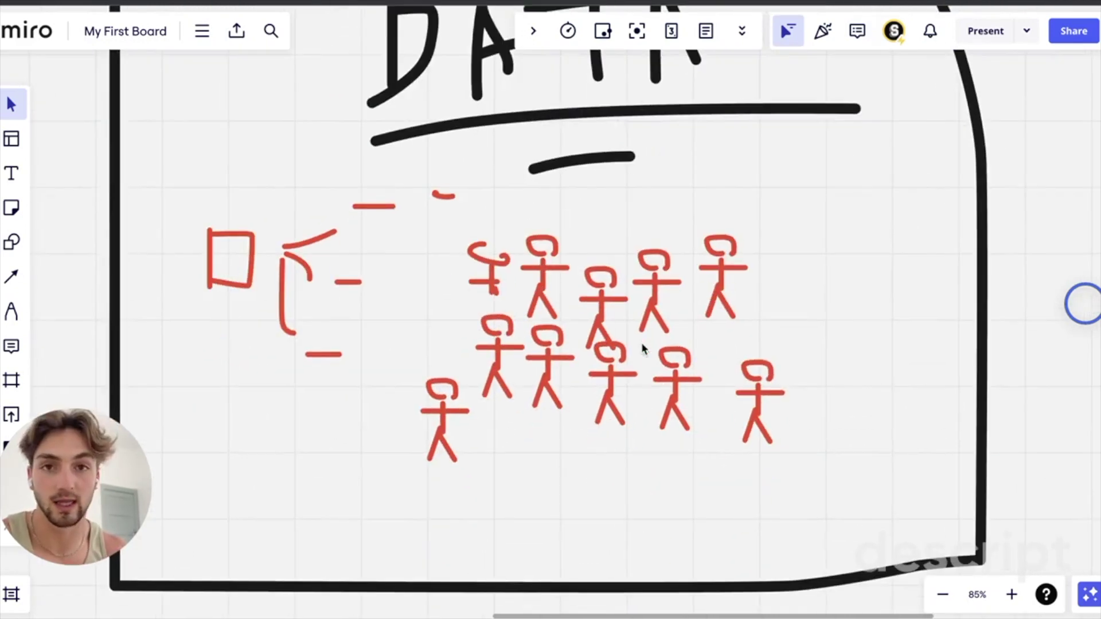
scroll(641, 342, "down", 10)
scroll(642, 343, "down", 5)
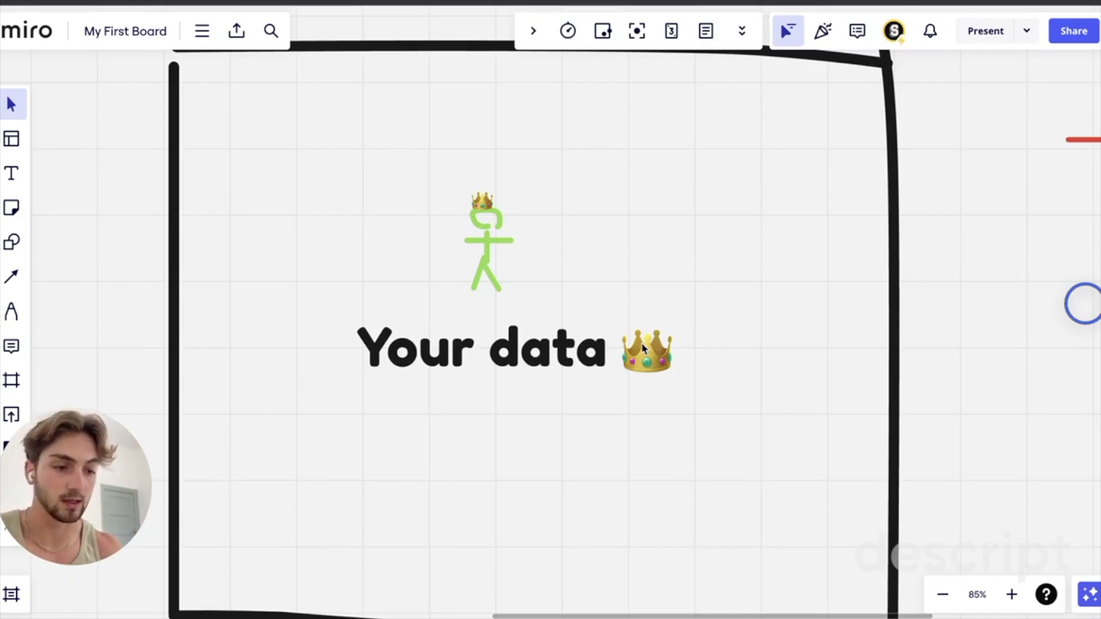
scroll(737, 333, "right", 10)
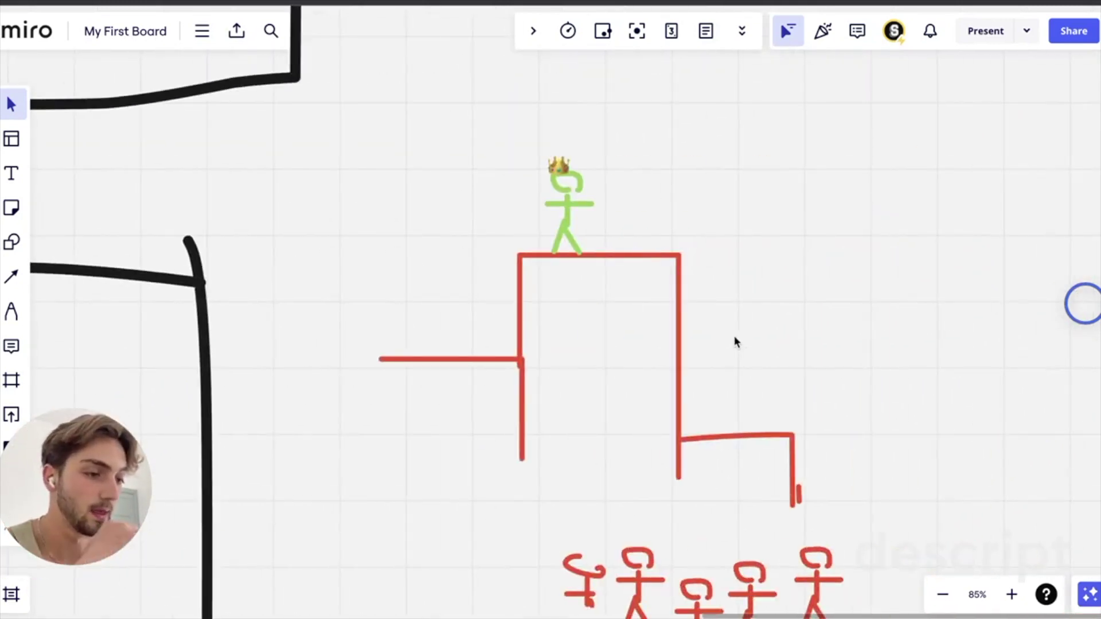
scroll(677, 309, "down", 5)
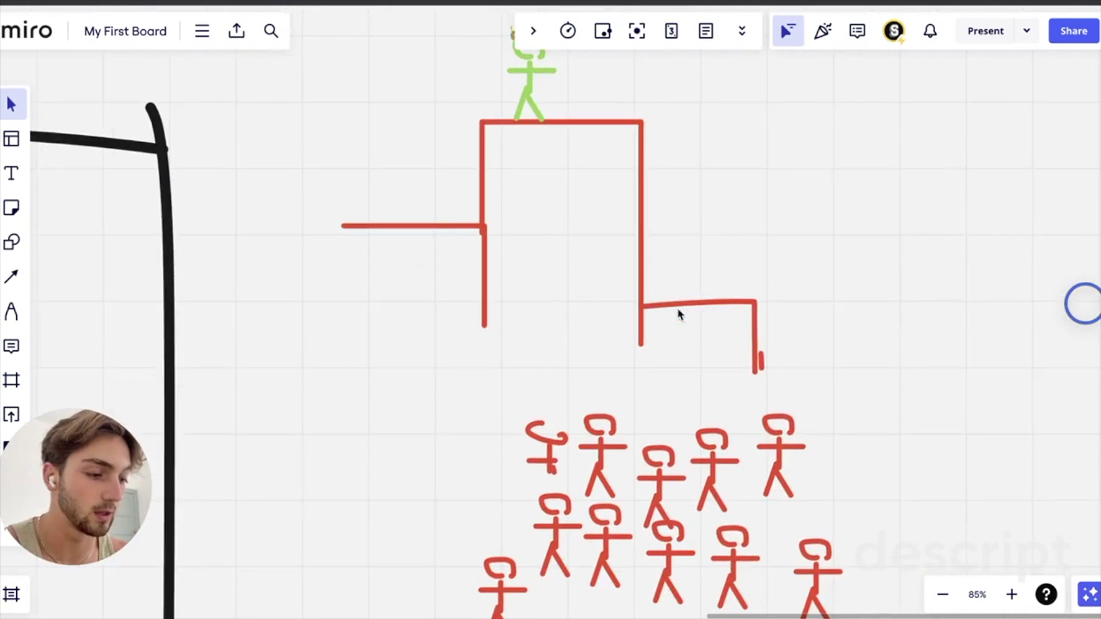
scroll(680, 310, "down", 5)
scroll(717, 401, "up", 8)
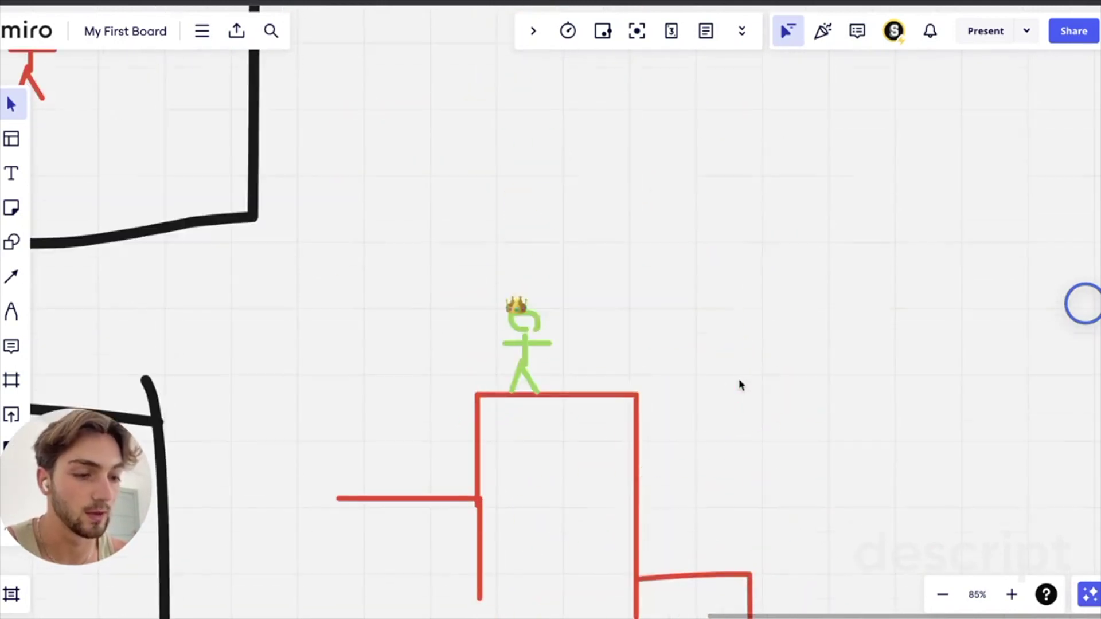
scroll(651, 432, "down", 3)
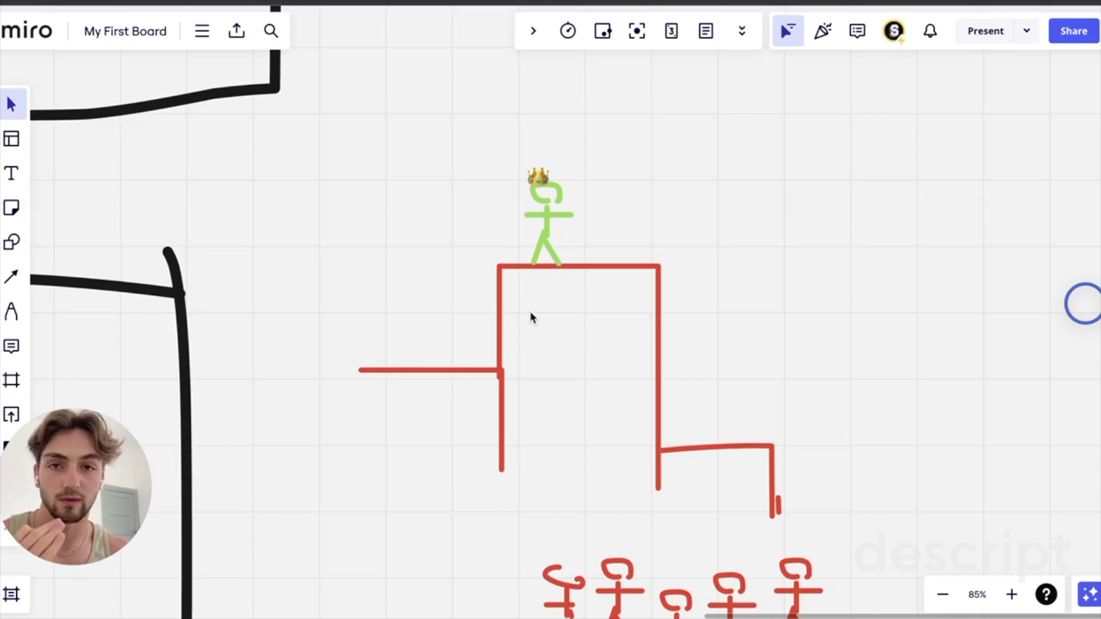
scroll(530, 315, "left", 3)
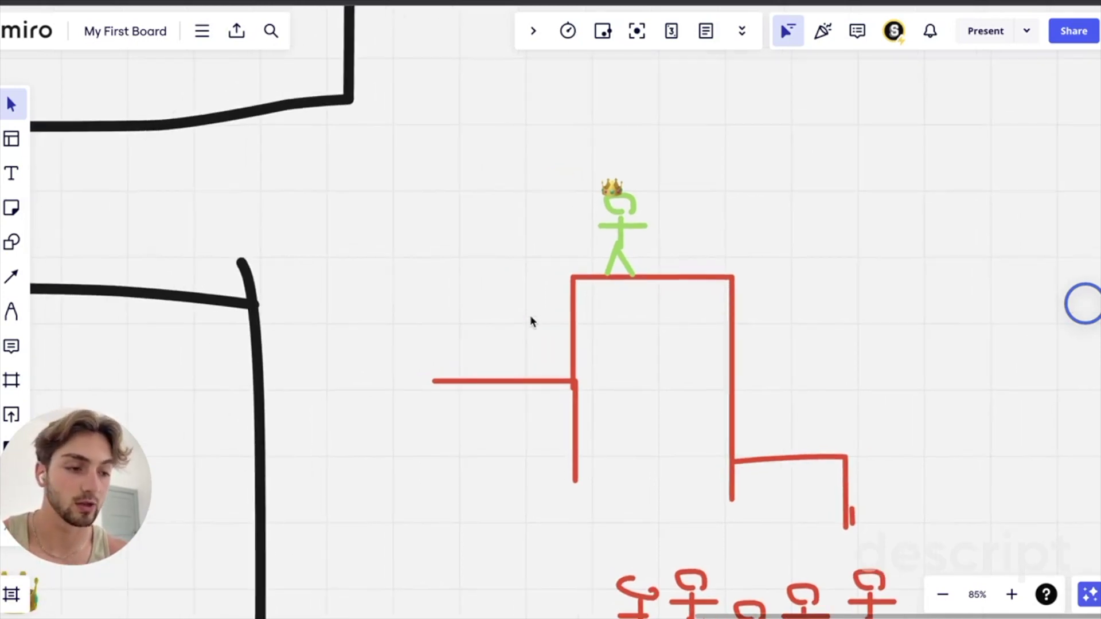
scroll(494, 304, "down", 4)
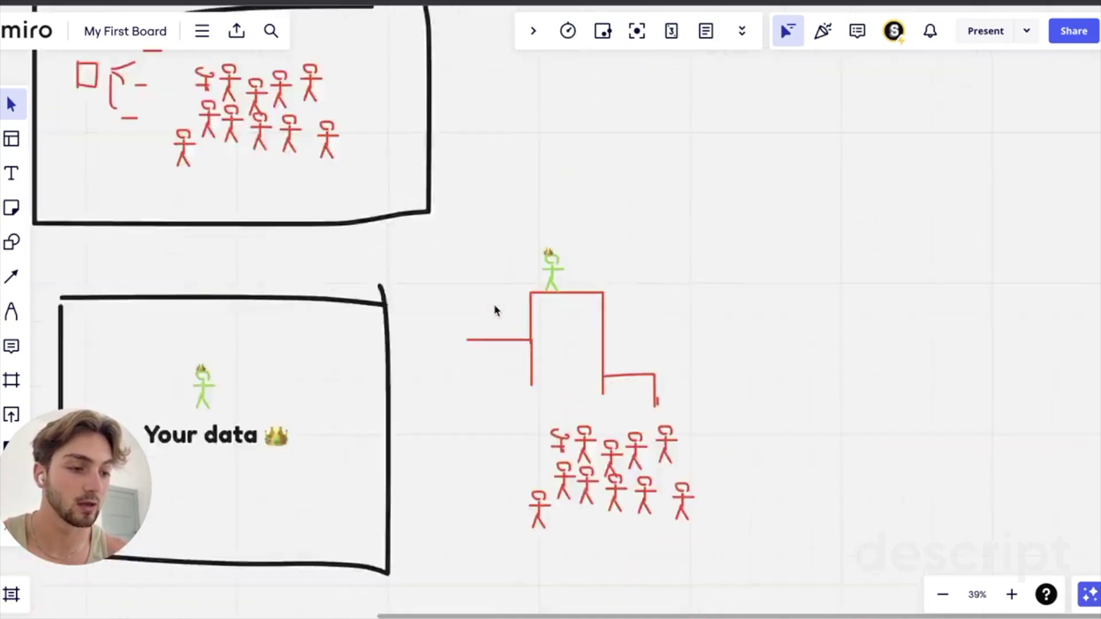
scroll(494, 304, "down", 4)
scroll(494, 304, "down", 3)
scroll(256, 303, "up", 4)
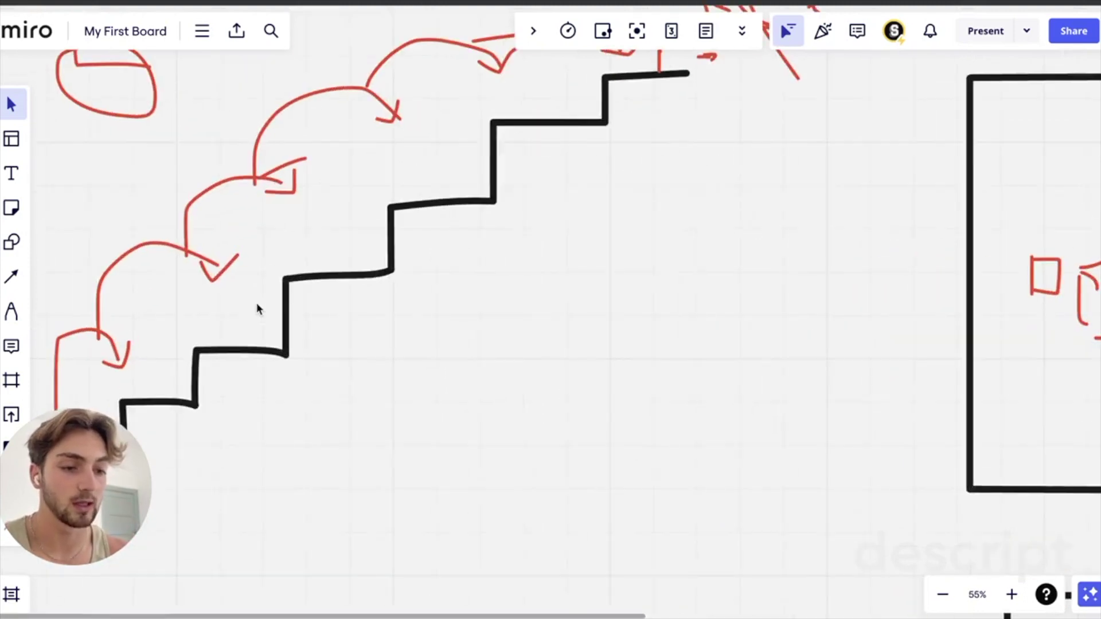
scroll(256, 303, "up", 3)
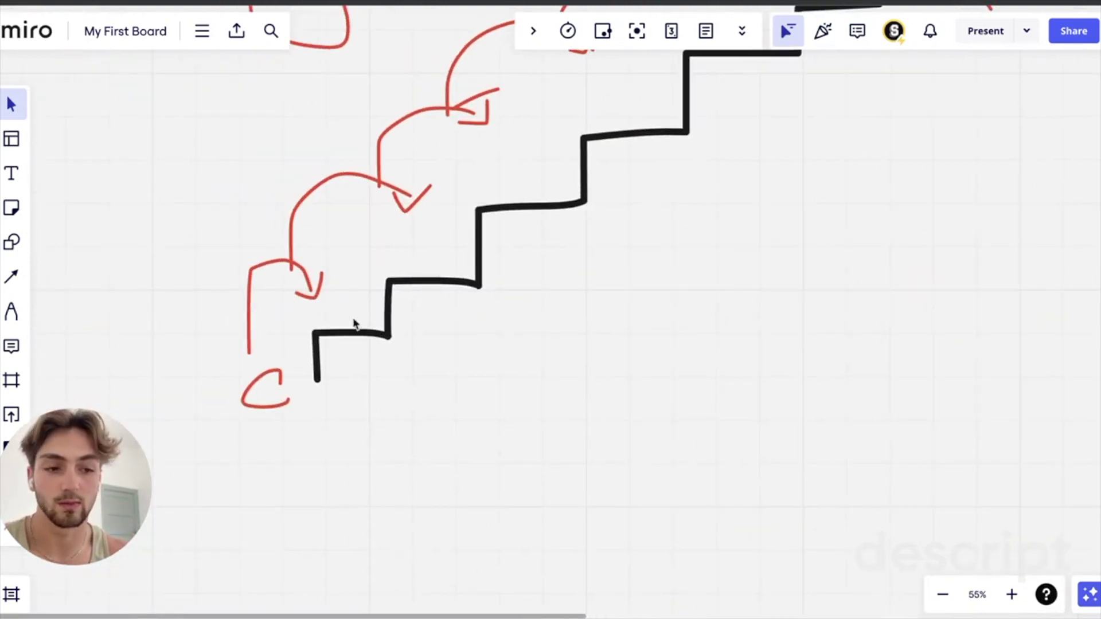
scroll(326, 310, "up", 3)
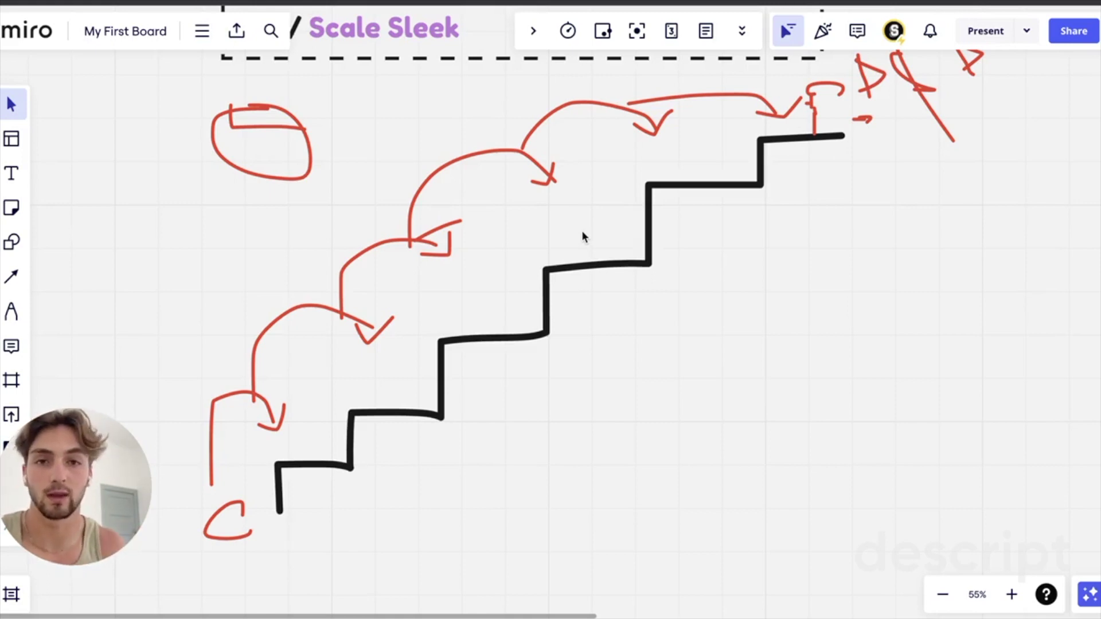
scroll(555, 271, "right", 3)
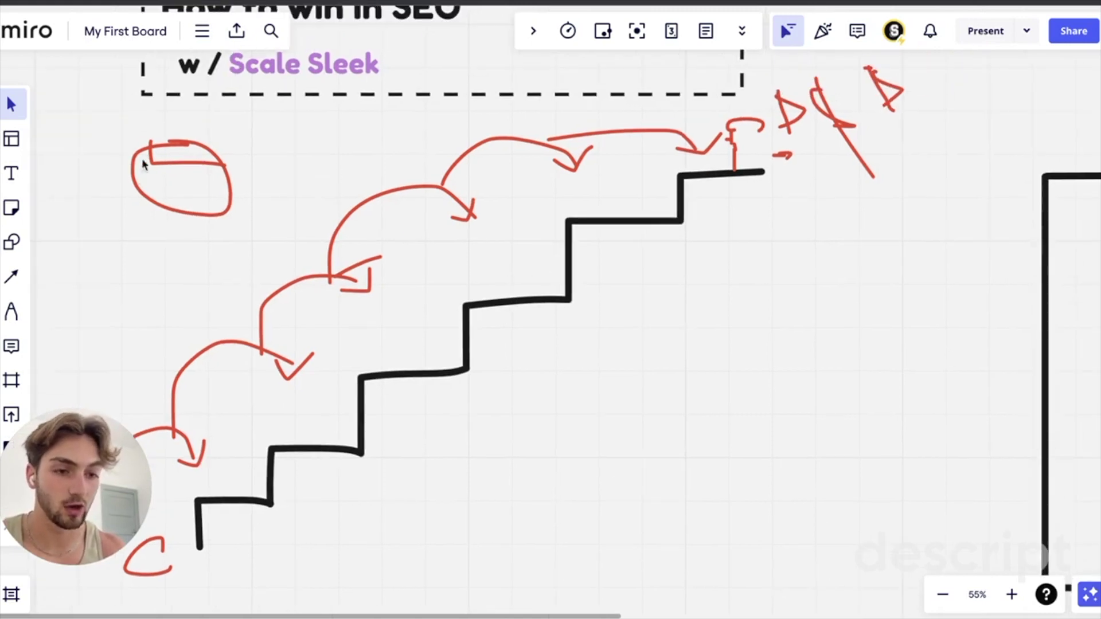
Step: Switch to the freehand pen for drawing
left_click(11, 311)
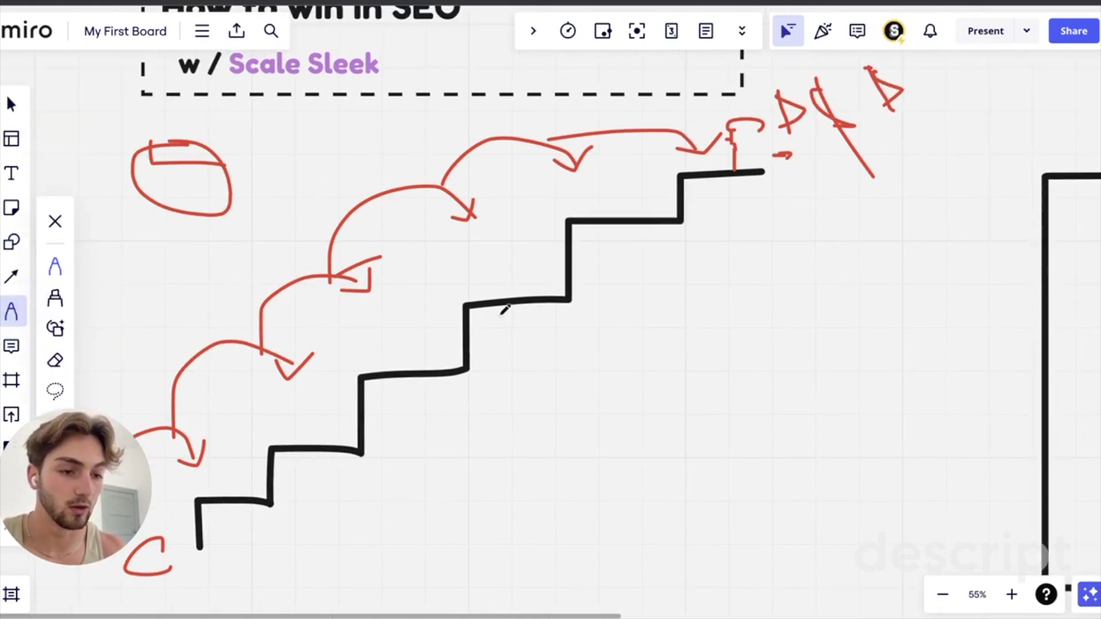
Step: Draw a red curve below the top step, a long diagonal arrow underneath, and a small mark above
mouse_move(741, 232)
left_mouse_down()
mouse_move(637, 252)
mouse_move(671, 271)
left_mouse_up()
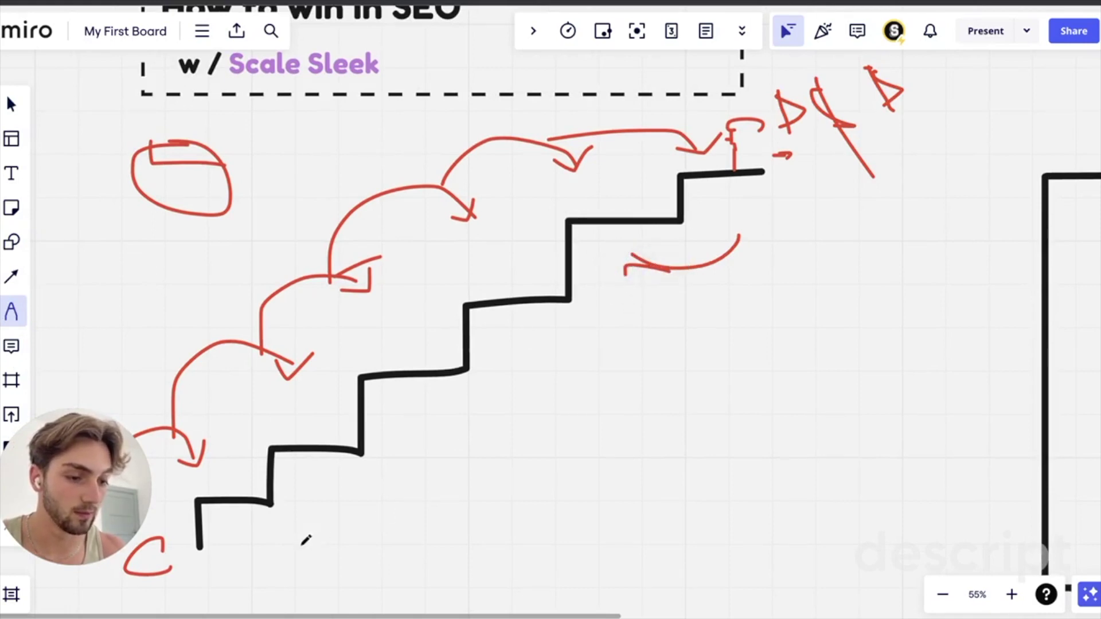
left_click_drag(250, 568, 624, 312)
left_click_drag(514, 344, 624, 311)
left_click_drag(624, 311, 568, 389)
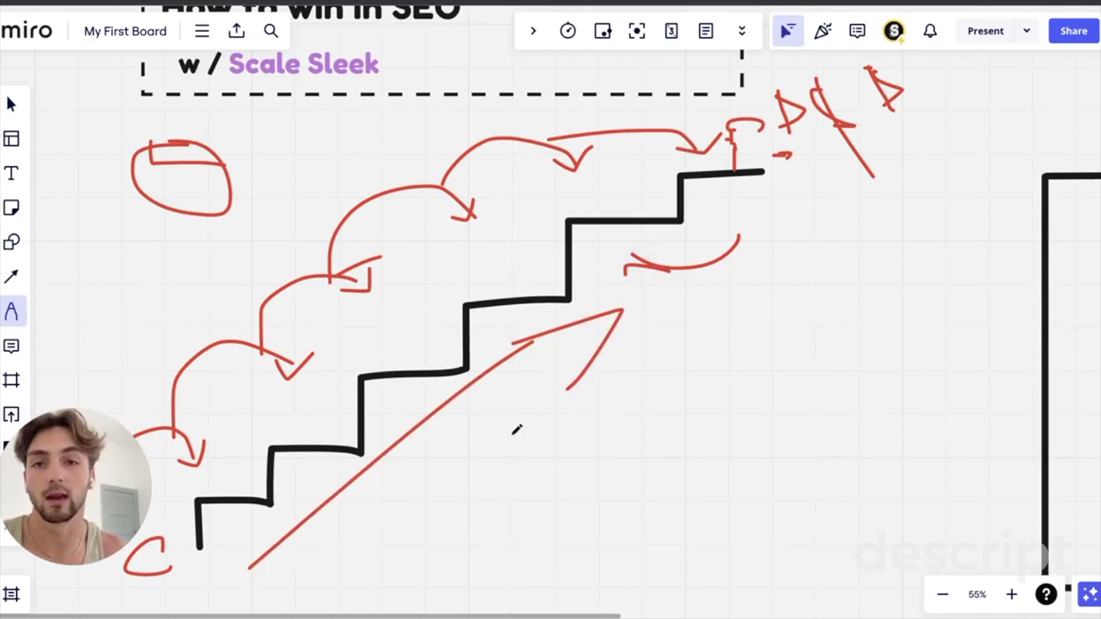
mouse_move(618, 185)
left_mouse_down()
mouse_move(618, 208)
mouse_move(621, 169)
left_mouse_up()
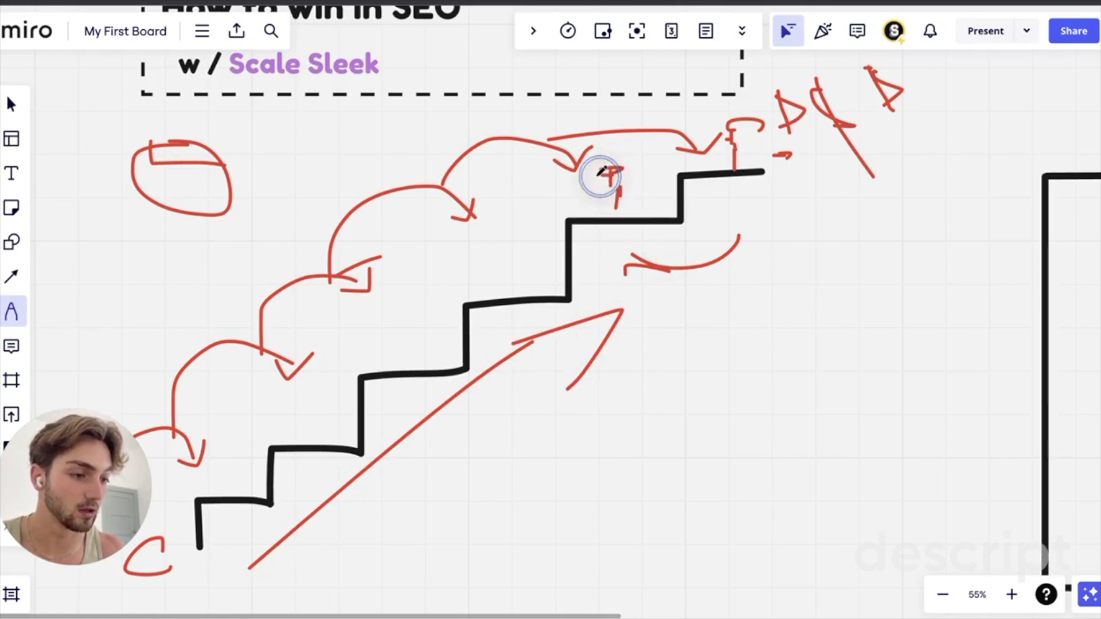
left_click_drag(662, 352, 878, 155)
scroll(872, 160, "right", 10)
scroll(874, 190, "right", 10)
scroll(879, 208, "down", 5)
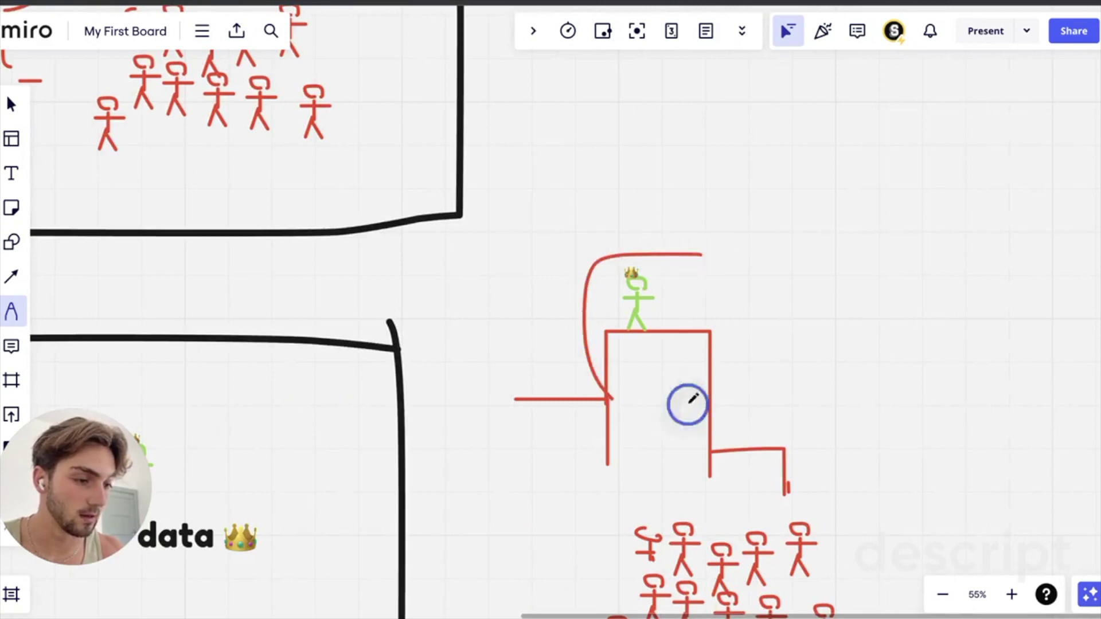
Step: Circle the green crowned figure, double-underline the red crowd, and arrow from crowd to circle
left_click_drag(706, 255, 679, 249)
scroll(688, 388, "down", 5)
left_click_drag(581, 546, 920, 484)
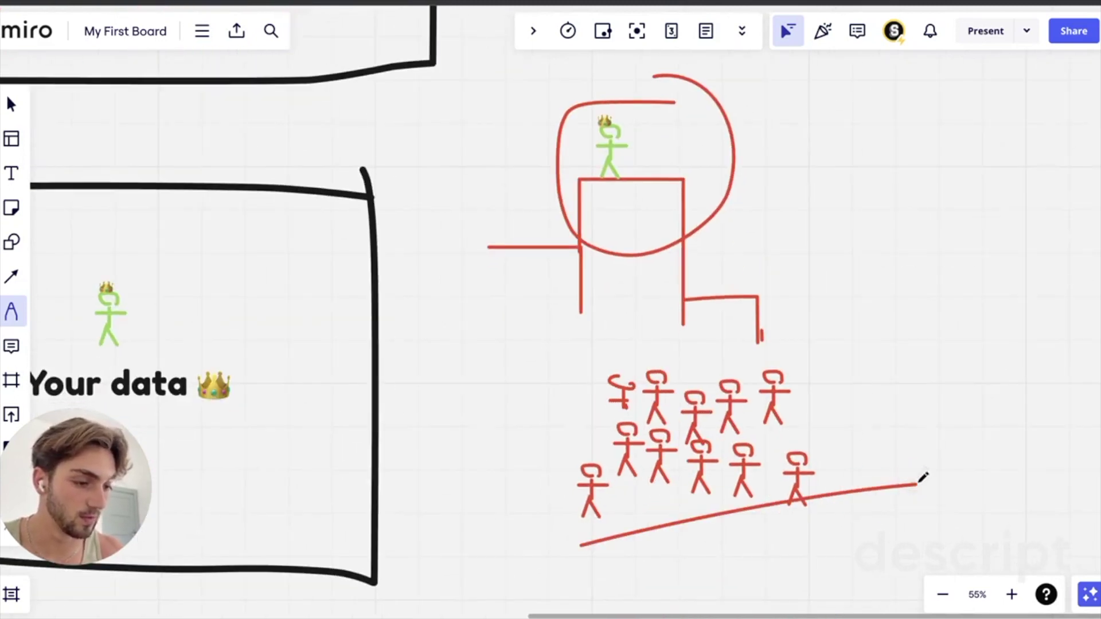
left_click_drag(671, 561, 761, 530)
mouse_move(835, 456)
left_mouse_down()
mouse_move(679, 159)
mouse_move(701, 164)
mouse_move(664, 186)
left_mouse_up()
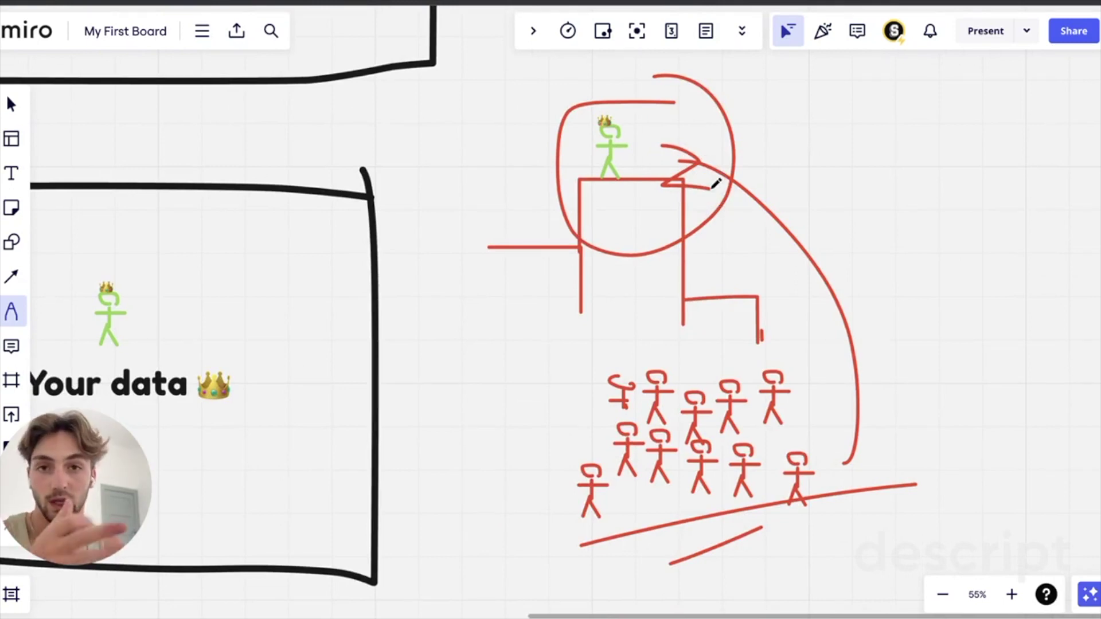